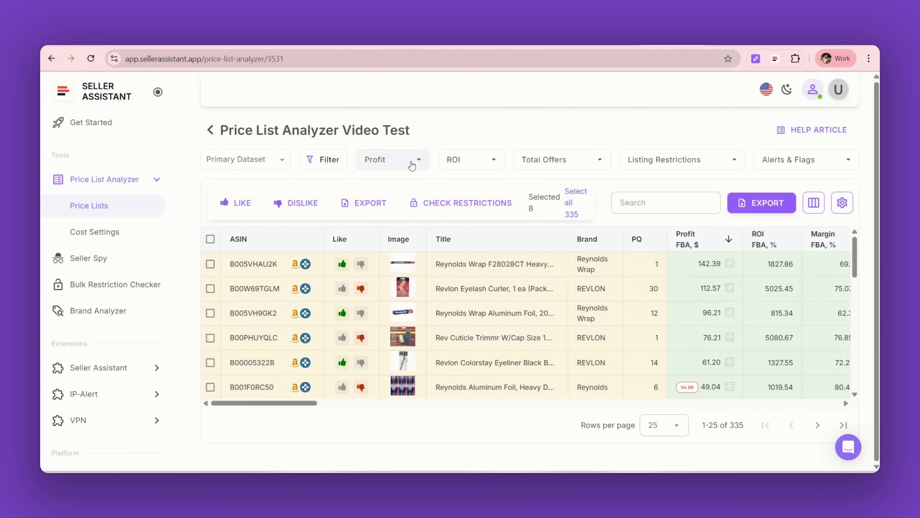
Step: Filter to FBA profit of at least $5, like all 74 products, and save view 'Likes, Profit 5$'
text(5)
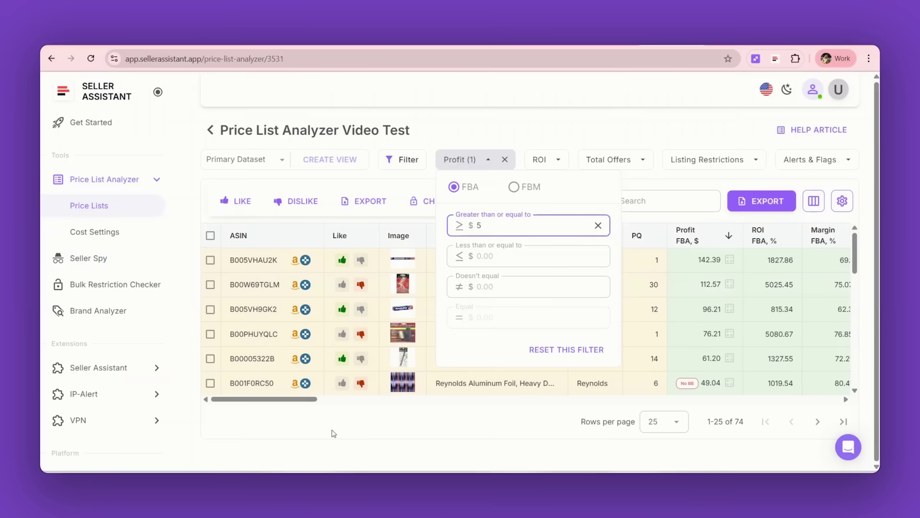
click(334, 434)
click(210, 235)
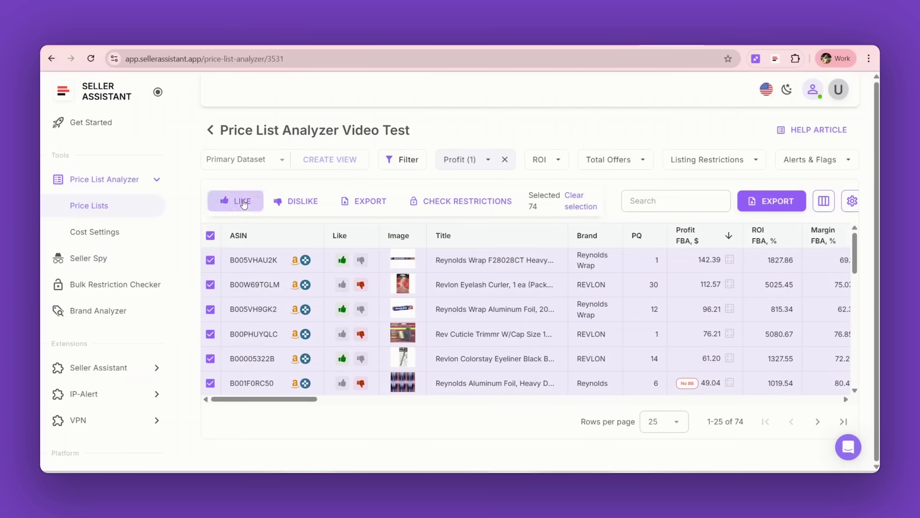
click(351, 162)
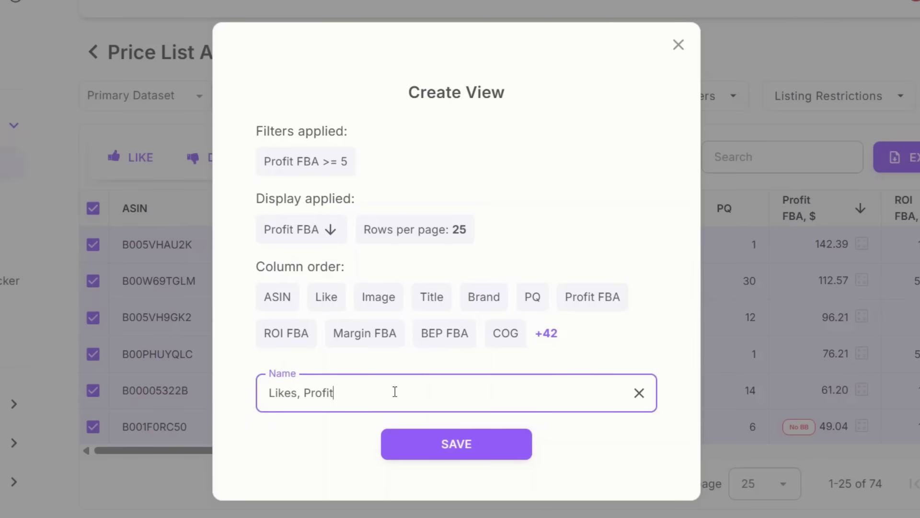
click(425, 439)
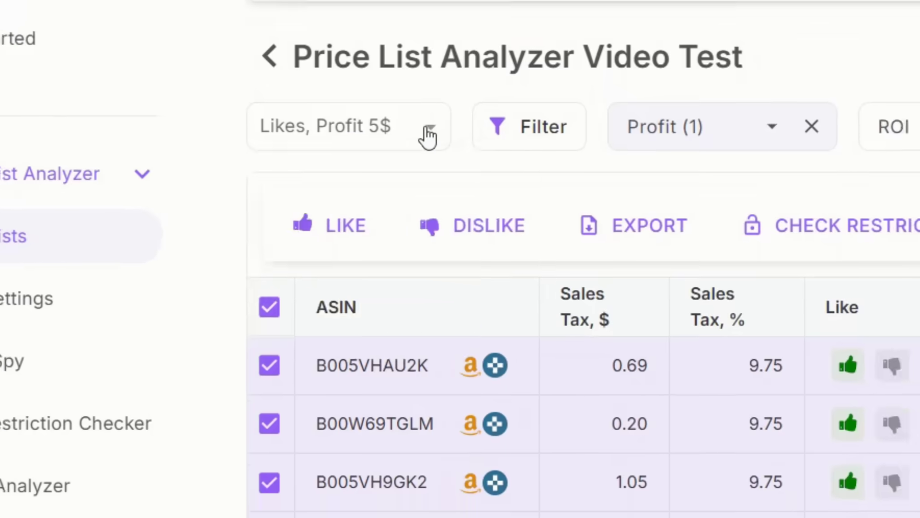
click(304, 153)
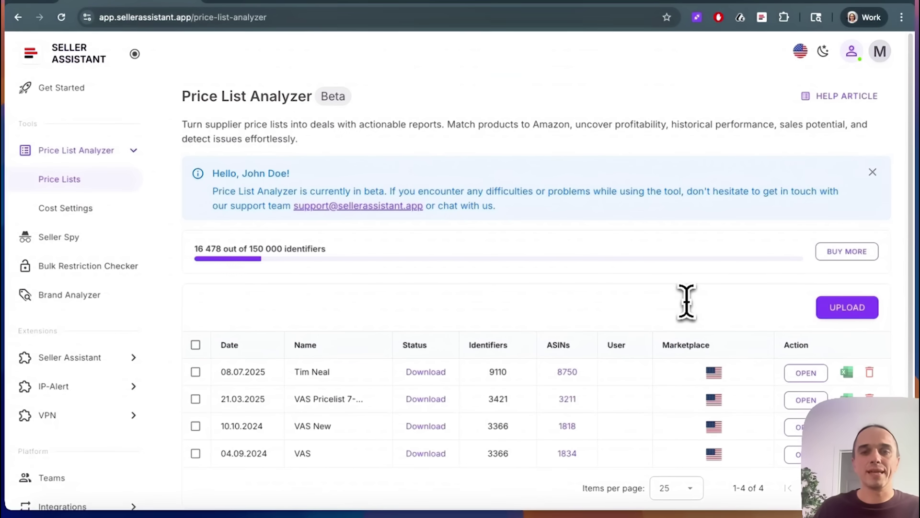
Step: Upload the supplier price list file from Google Drive and open the VAS Pricelist 7-24-23 report
click(847, 308)
click(529, 288)
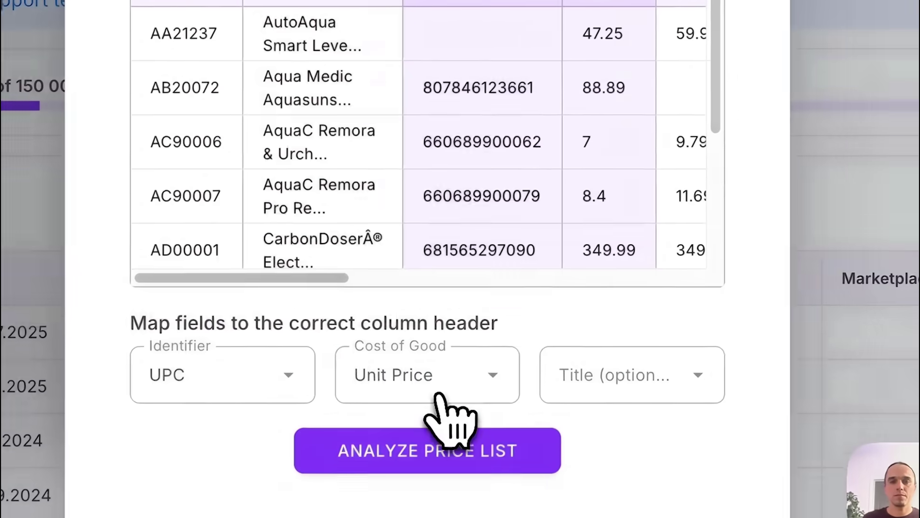
click(589, 398)
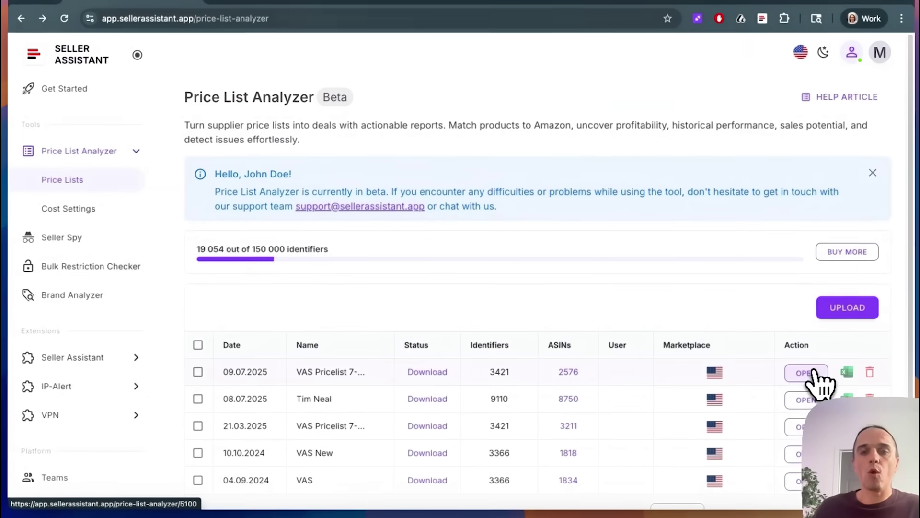
click(807, 373)
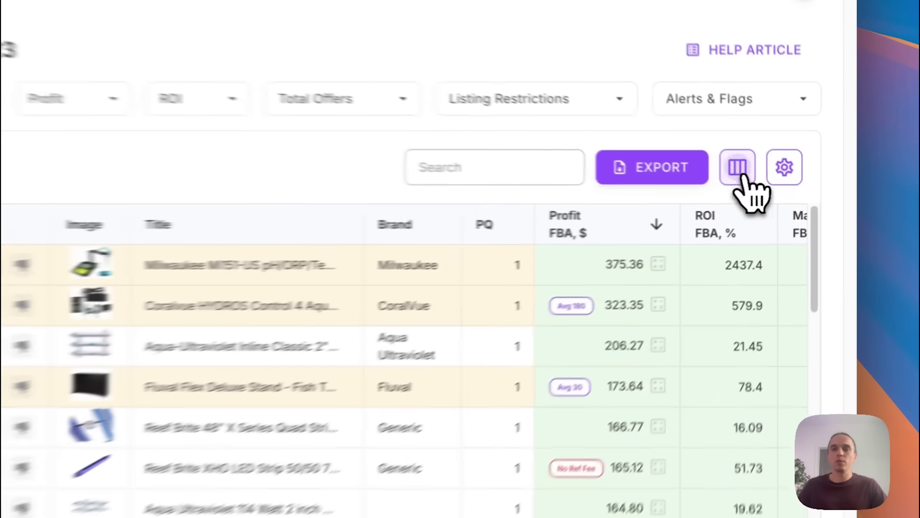
Step: Hide the Avg BSR 90d/180d and Sales Rank Drops 90d/180d columns from the report table
click(788, 184)
scroll(720, 280, down, 1)
scroll(570, 333, down, 4)
scroll(571, 333, up, 5)
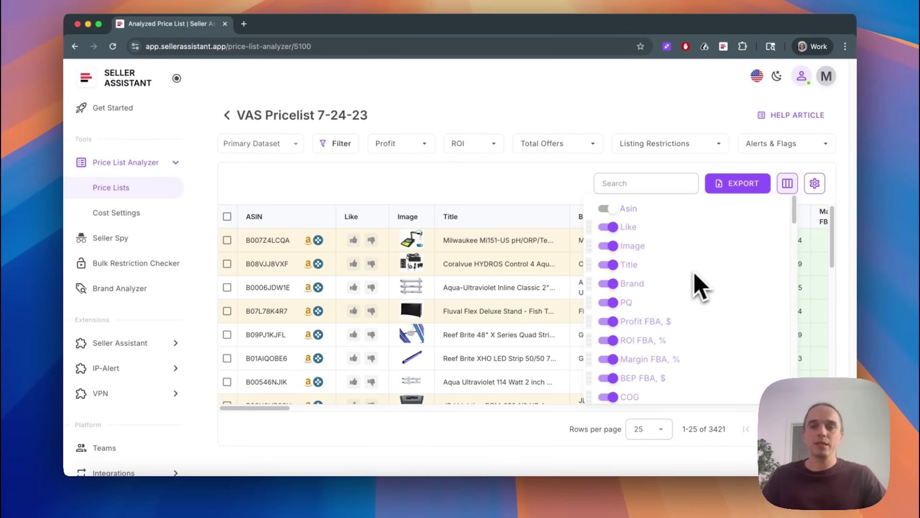
scroll(653, 297, down, 4)
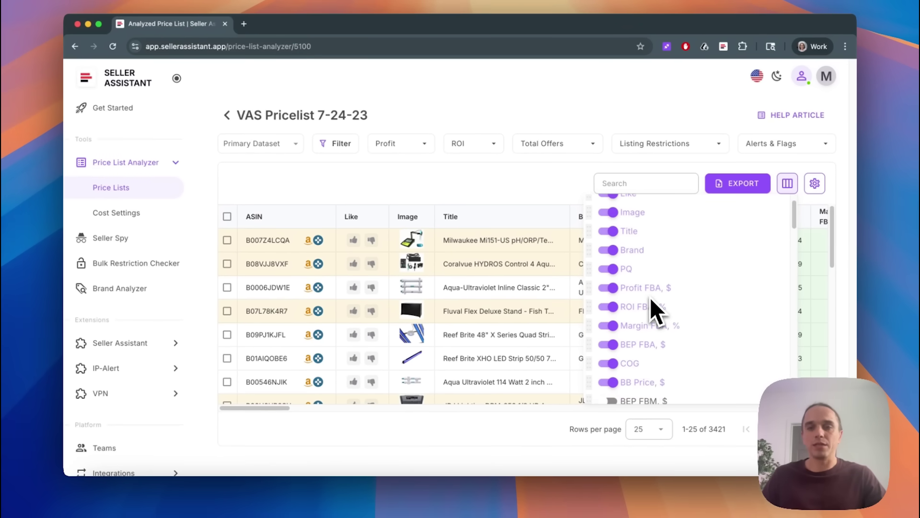
scroll(647, 304, down, 2)
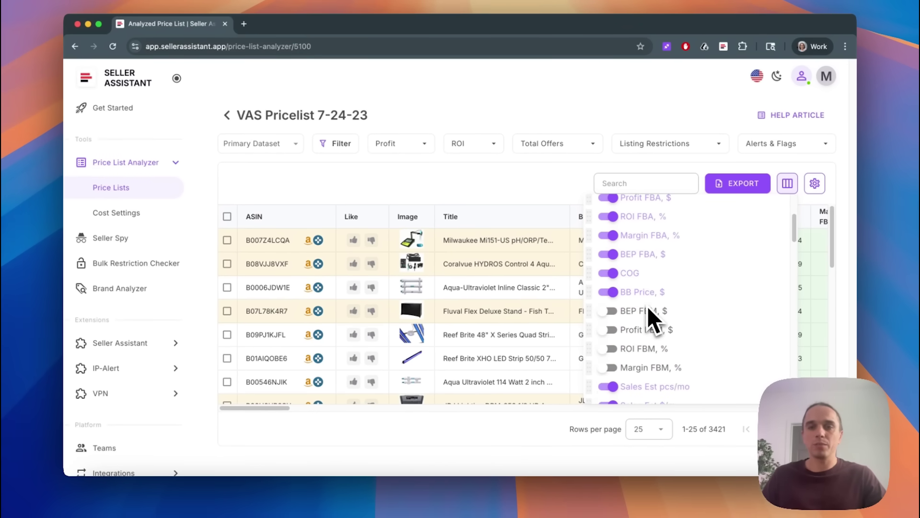
scroll(640, 314, down, 5)
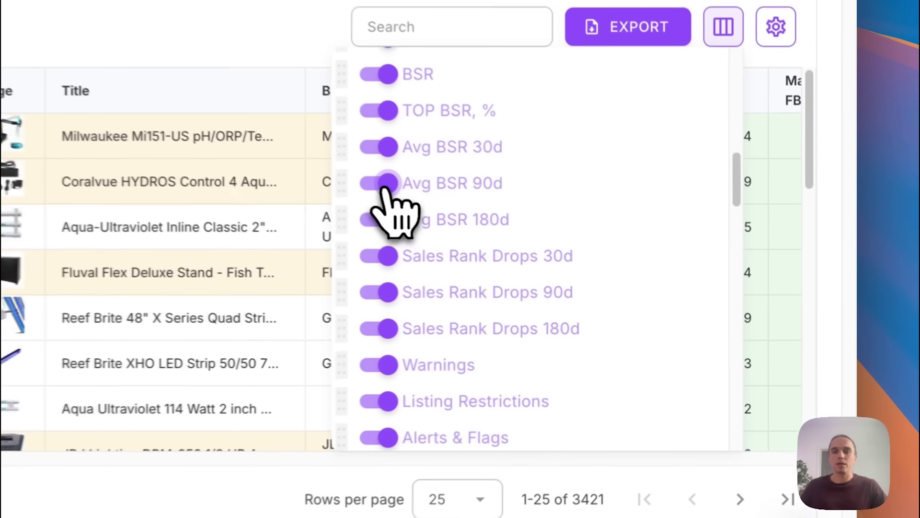
click(533, 238)
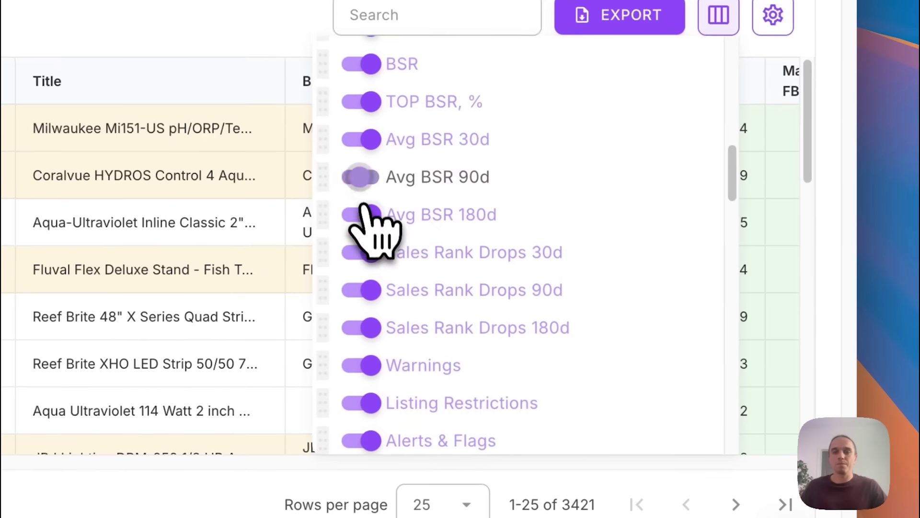
click(373, 296)
click(372, 327)
scroll(400, 336, down, 2)
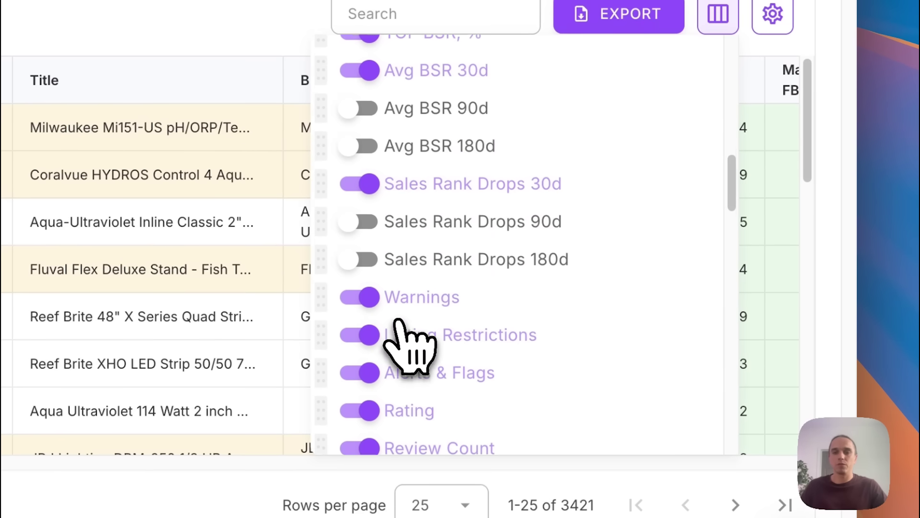
key(Escape)
scroll(480, 287, up, 5)
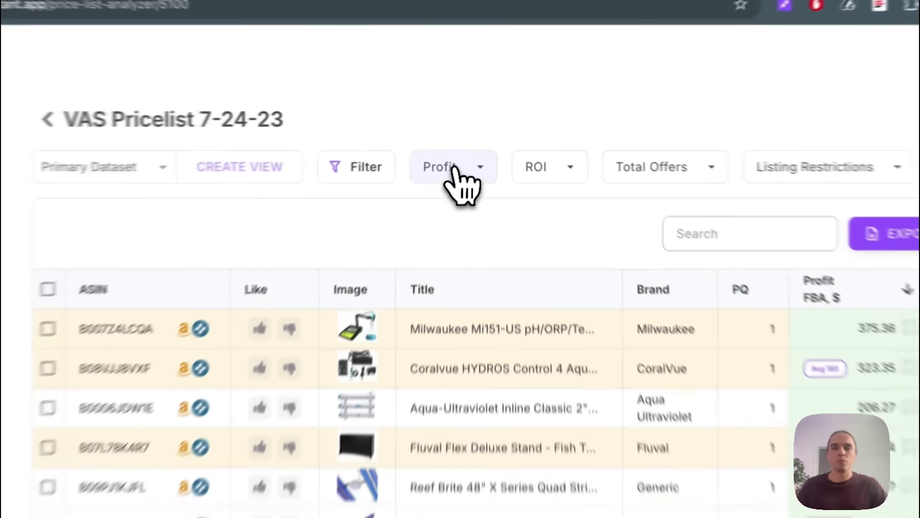
Step: Set the Profit filter to greater than or equal to $1
click(467, 143)
click(501, 204)
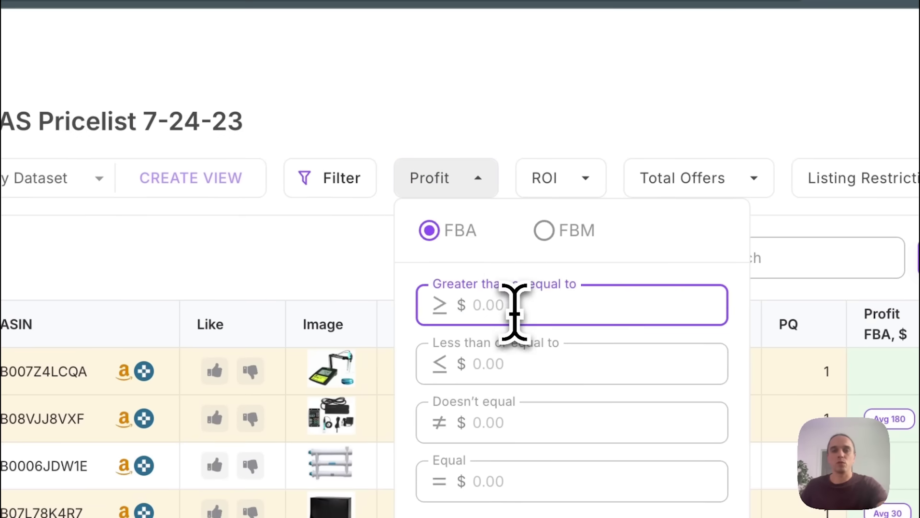
text(1)
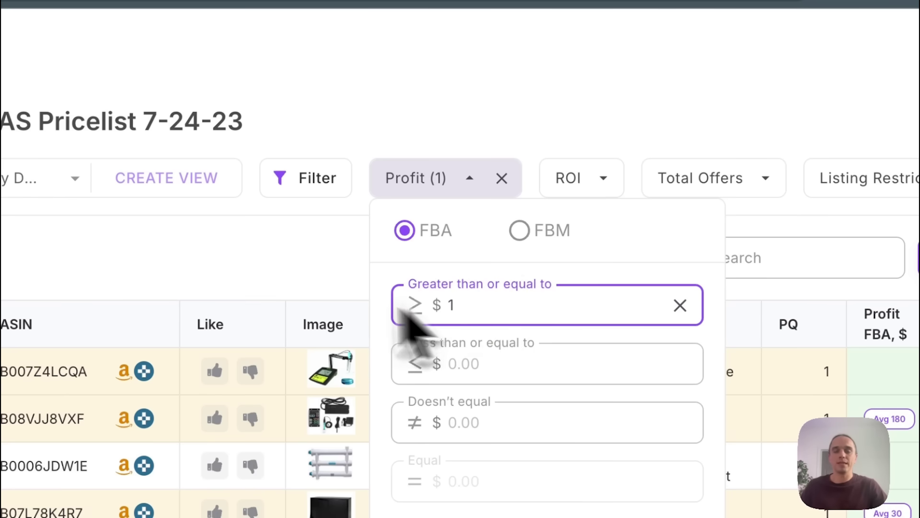
click(303, 282)
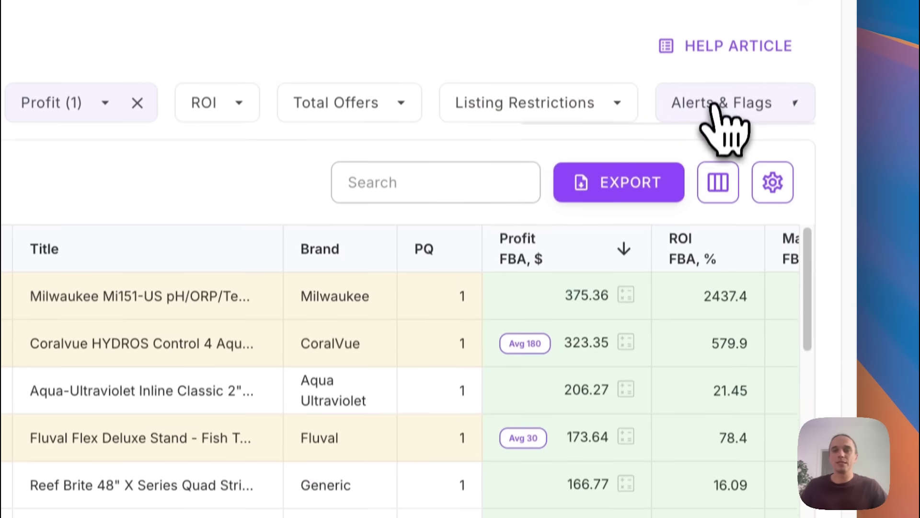
Step: Exclude products with Amazon in the Buy Box via Alerts & Flags, leaving 493 rows
click(729, 221)
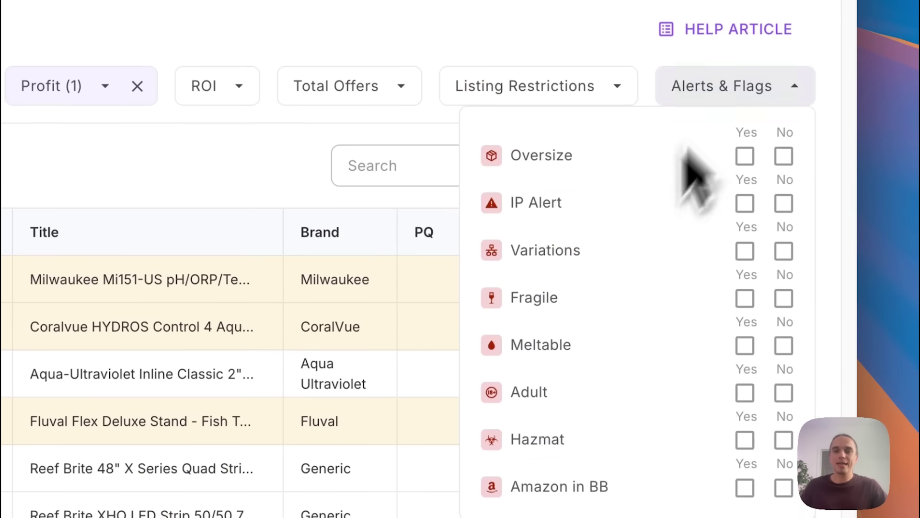
scroll(654, 339, down, 2)
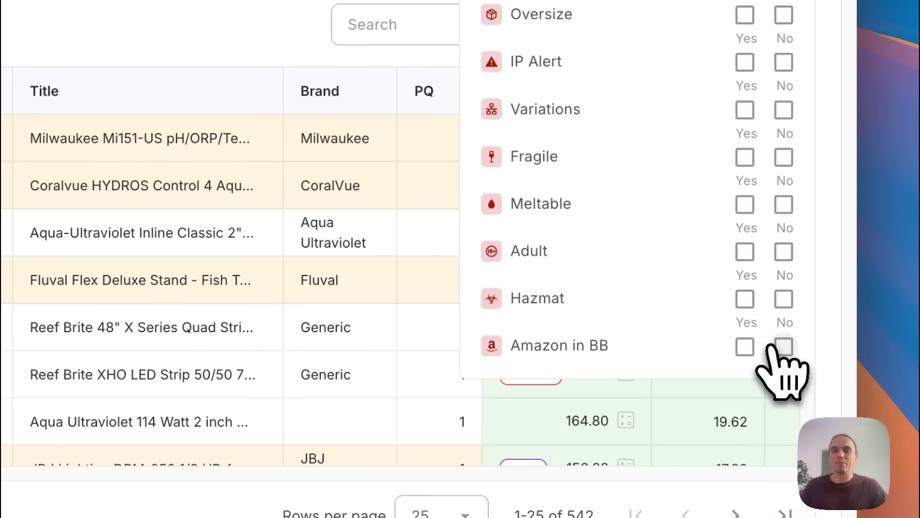
click(785, 347)
click(134, 60)
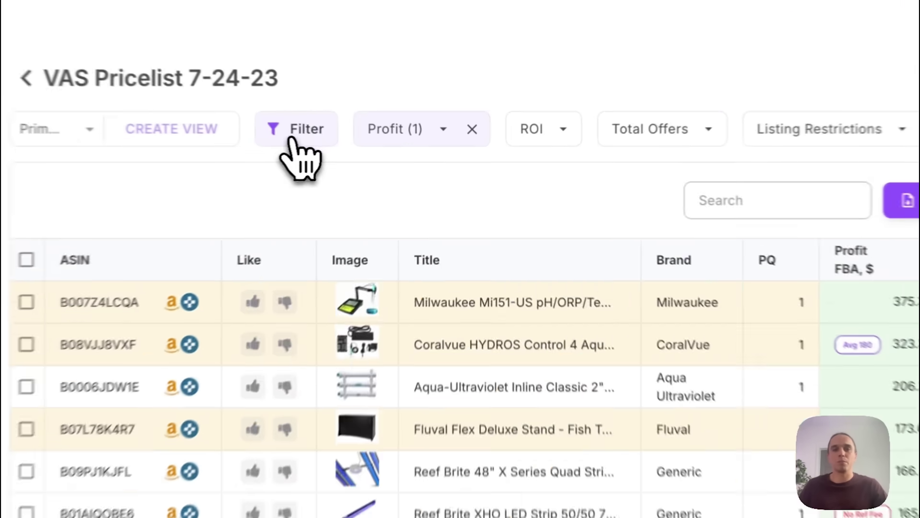
Step: Add a Sales Estimate filter of at least 5 units, leaving 157 rows, and start Create View
click(377, 146)
click(427, 216)
text(sale)
click(335, 321)
click(585, 312)
click(877, 204)
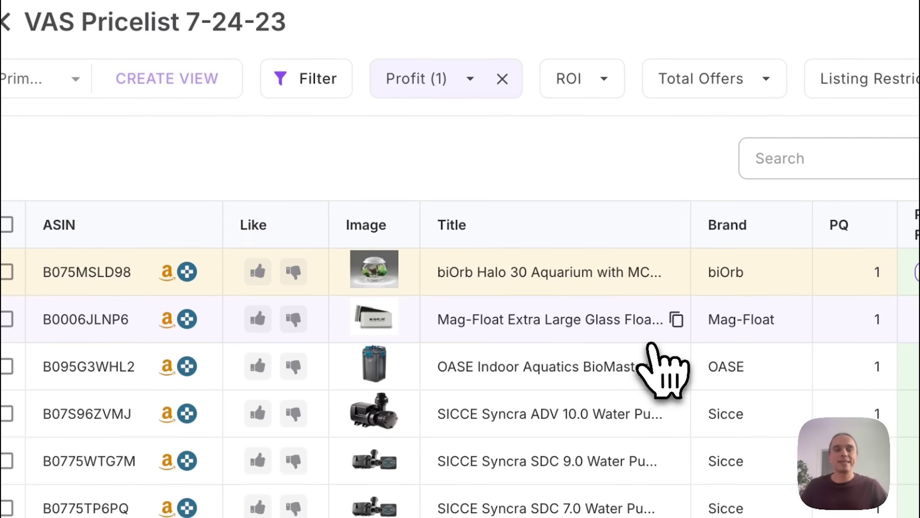
click(186, 79)
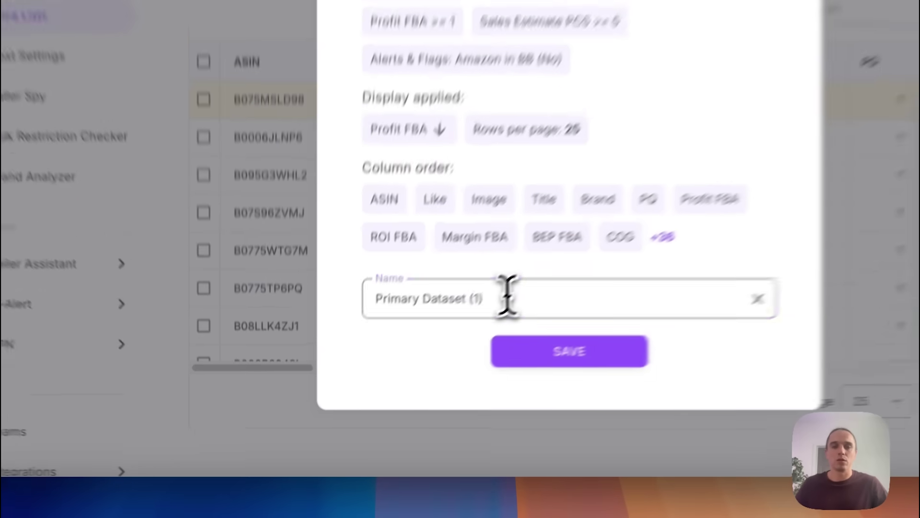
Step: Save the view as 'Potential Leads. Profit 1+' and select all 157 products
triple_click(417, 365)
text(Potential Leads. Profit 1+)
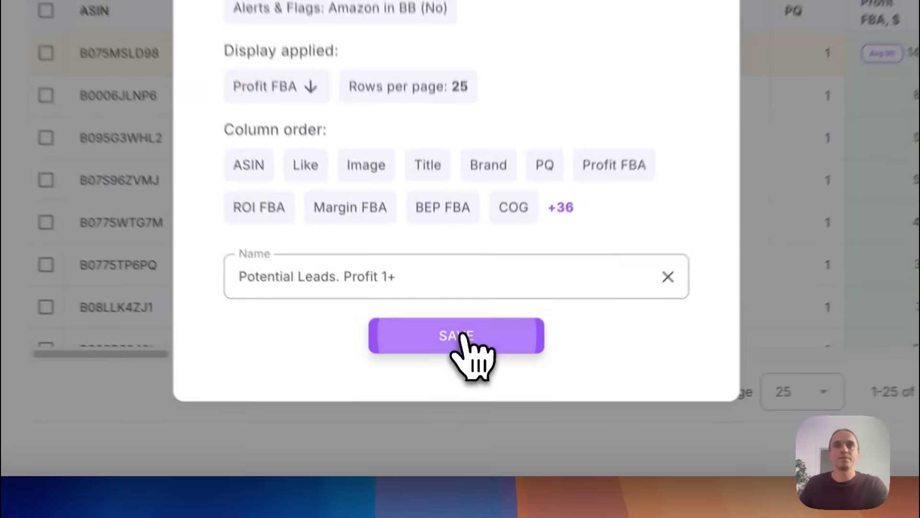
click(460, 401)
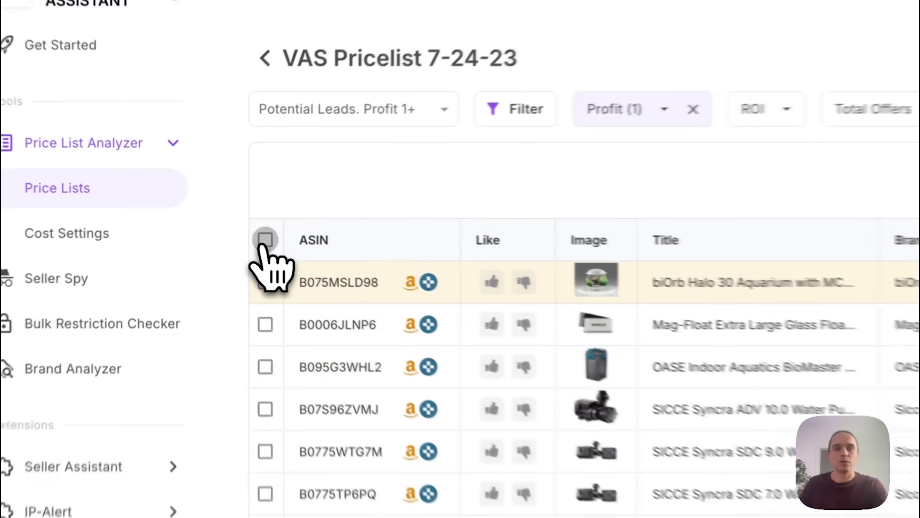
click(226, 217)
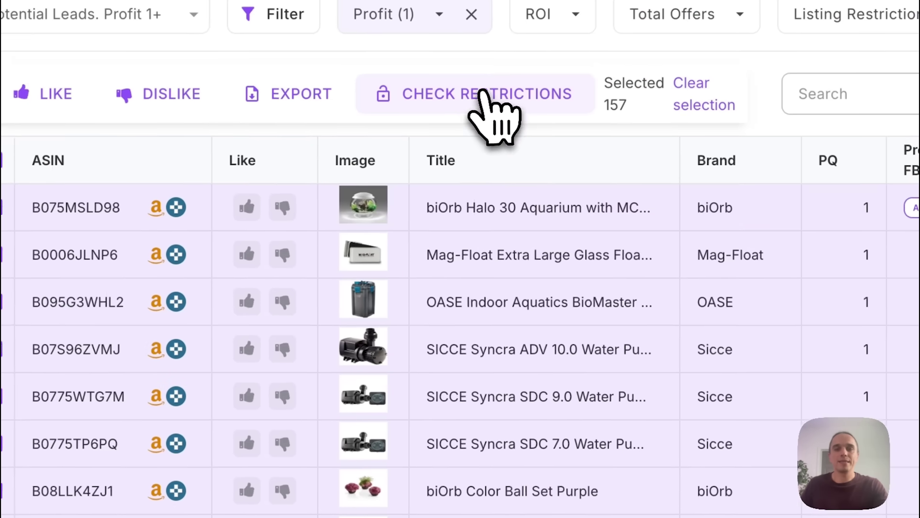
Step: Run a listing restriction check on all 157 selected products
click(468, 99)
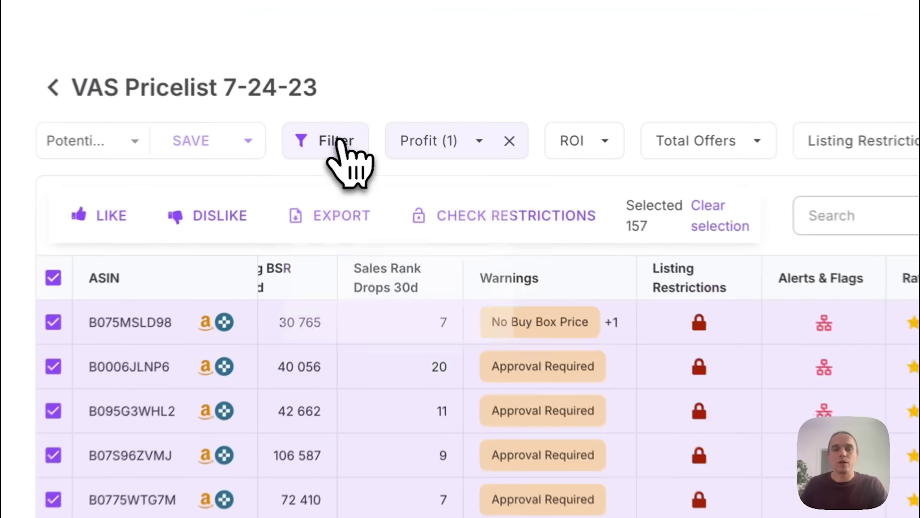
Step: Filter Warnings to products flagged both Restricted and Set or Bundle
click(382, 145)
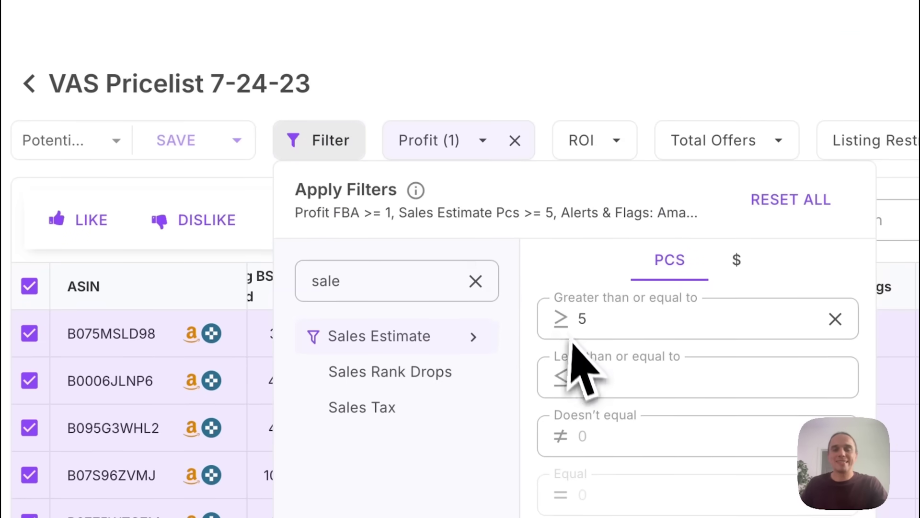
click(476, 281)
text(war)
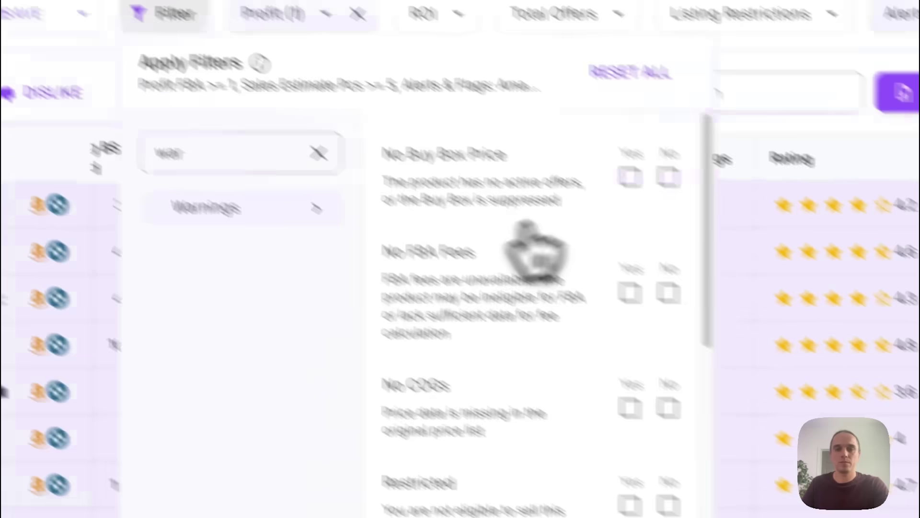
scroll(535, 249, down, 5)
click(631, 453)
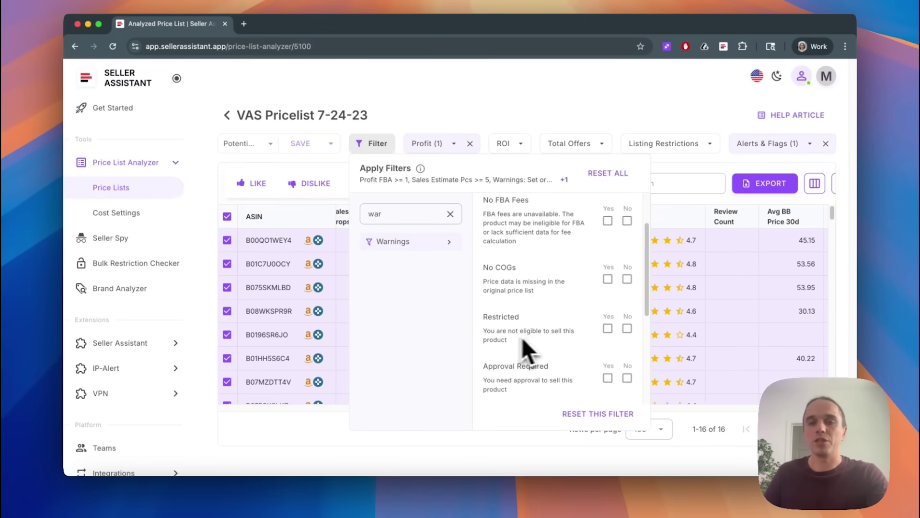
click(607, 329)
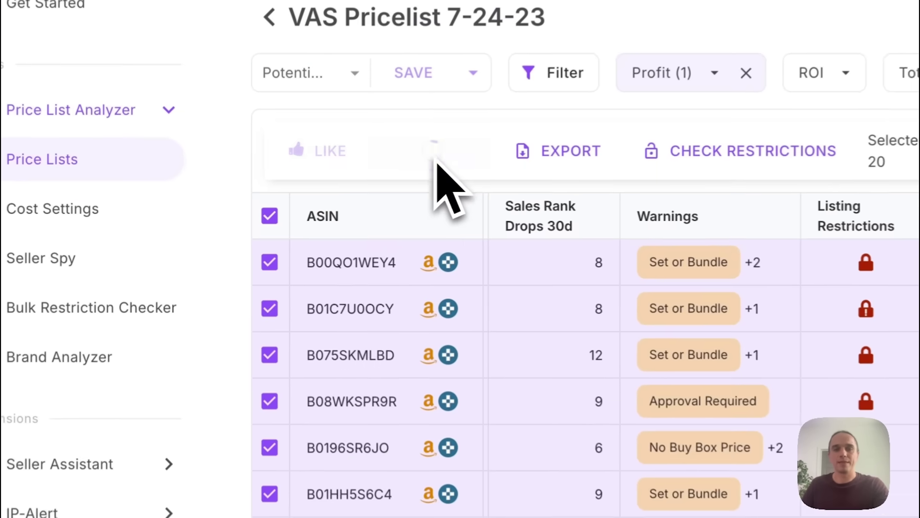
Step: Switch the Set or Bundle warning to No and select all 137 remaining products
click(551, 72)
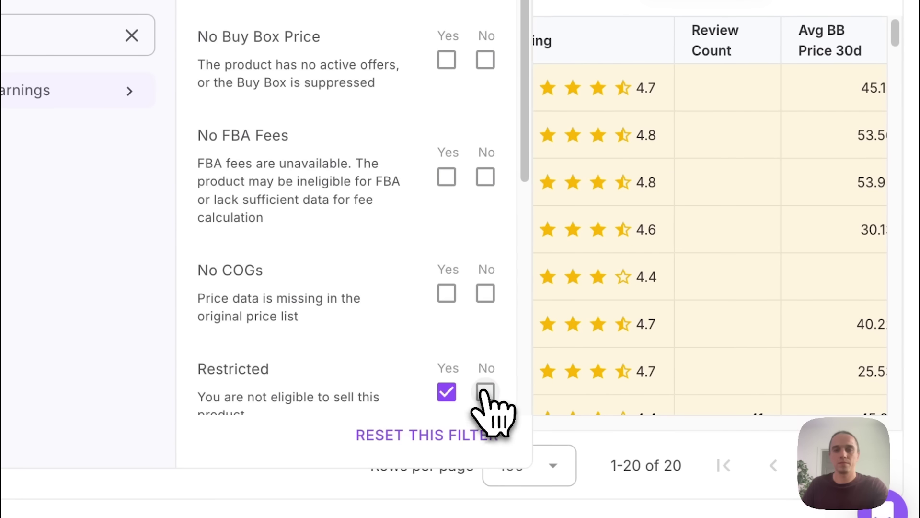
scroll(489, 268, down, 5)
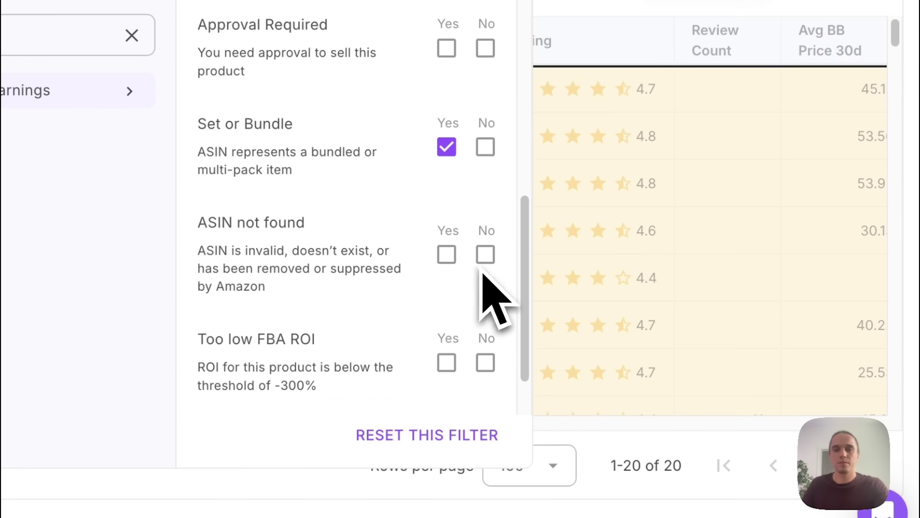
click(485, 147)
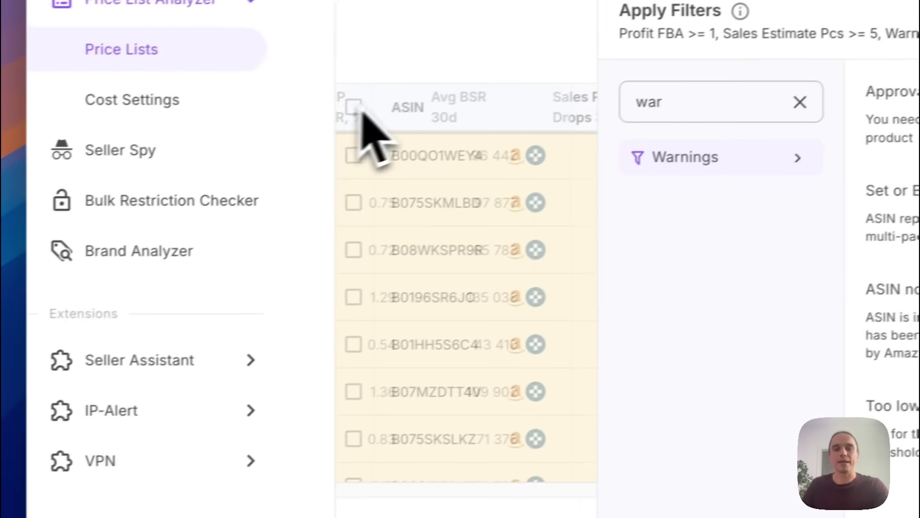
click(353, 105)
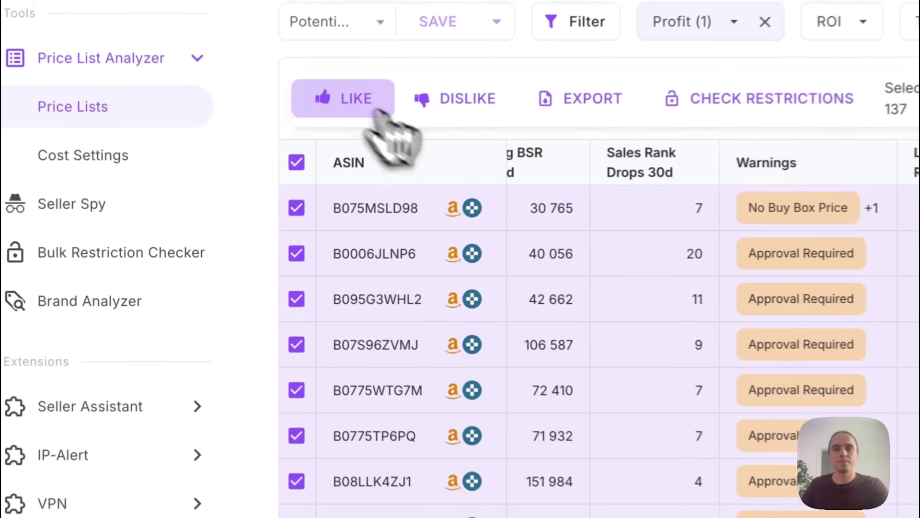
Step: Like the 137 selected products and reset all filters so all 3421 products show
click(254, 184)
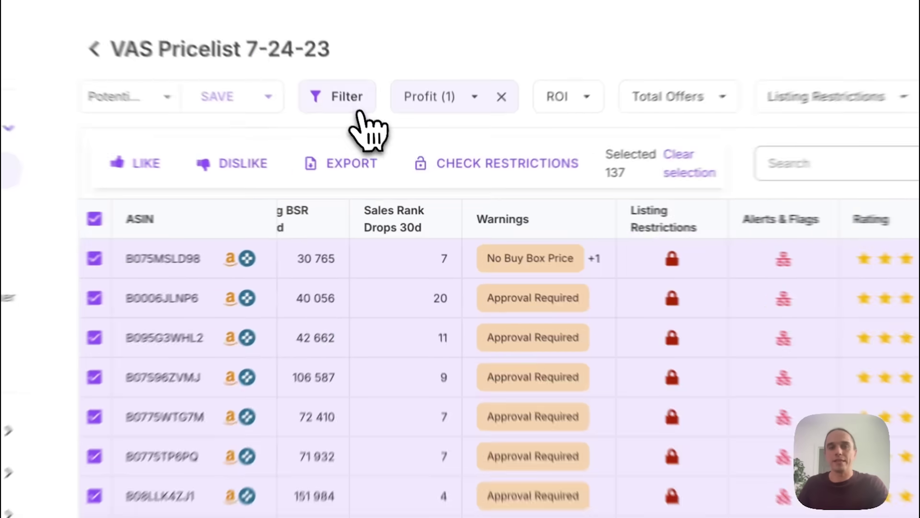
click(372, 143)
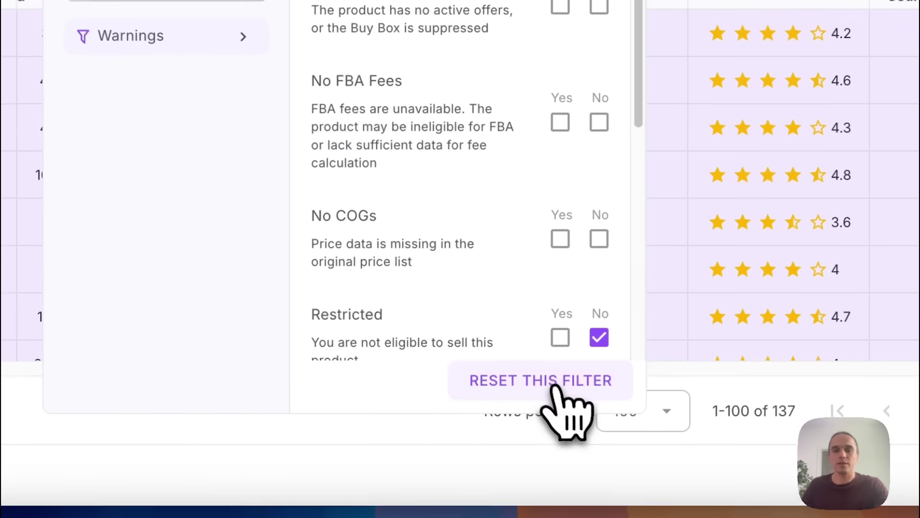
click(642, 468)
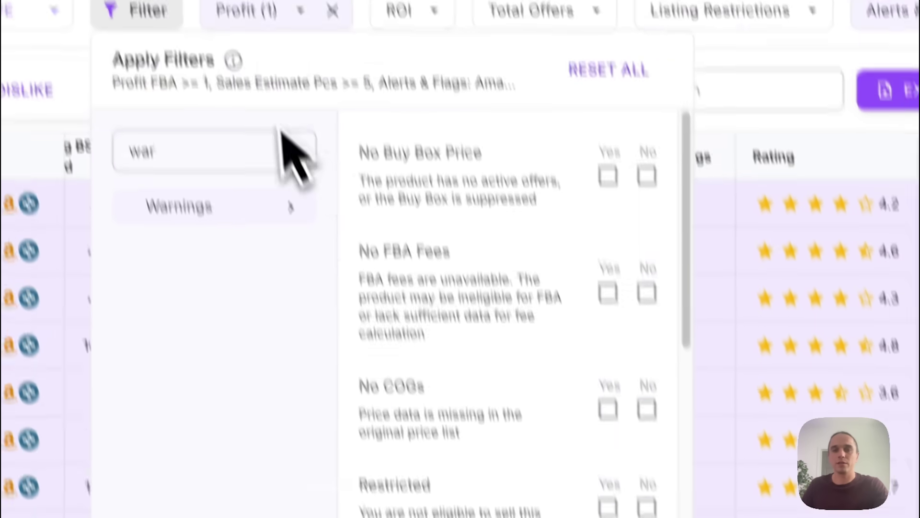
click(635, 156)
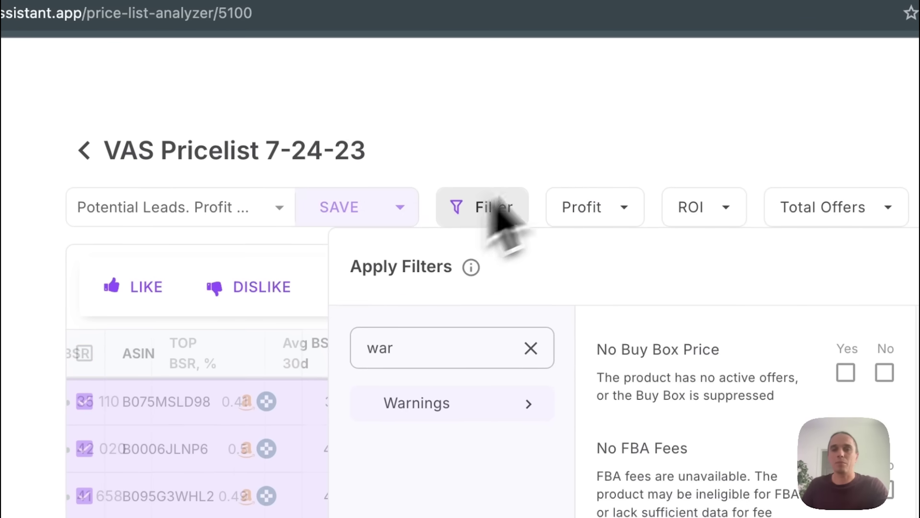
click(561, 192)
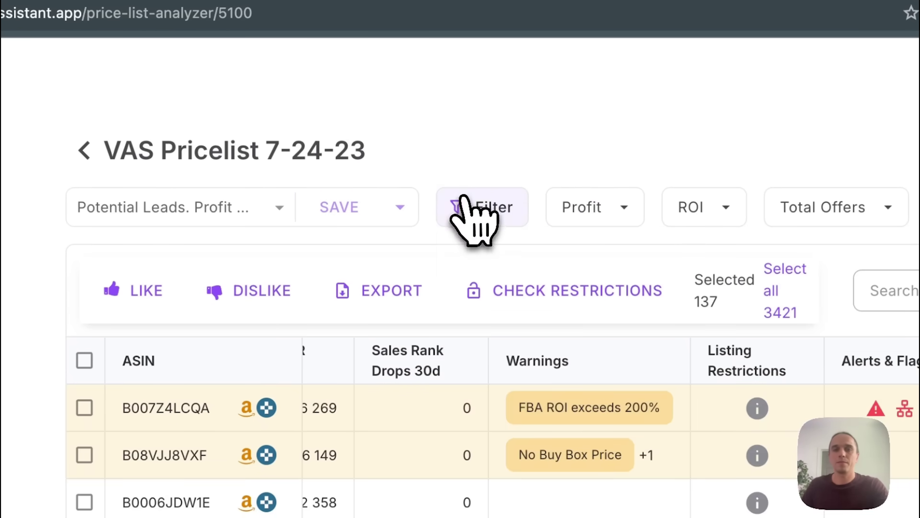
click(475, 208)
Step: Filter the report to show only liked products
click(635, 348)
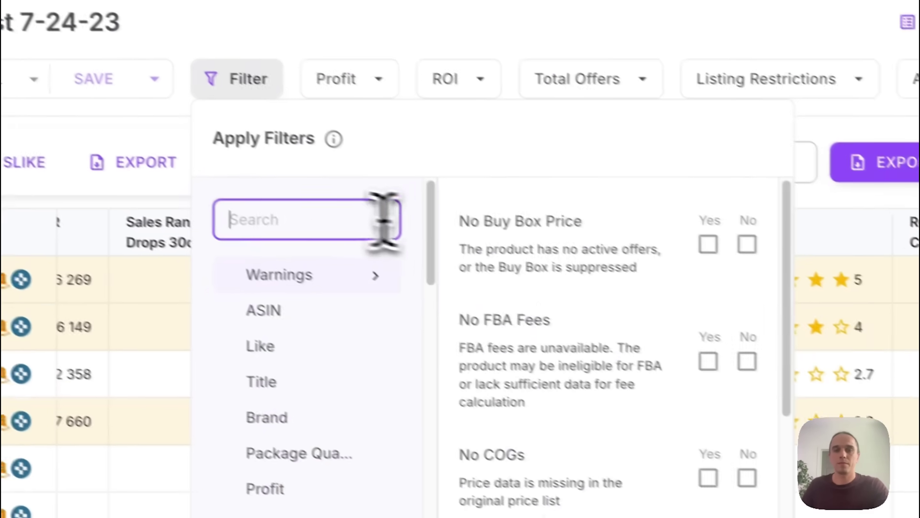
text(like)
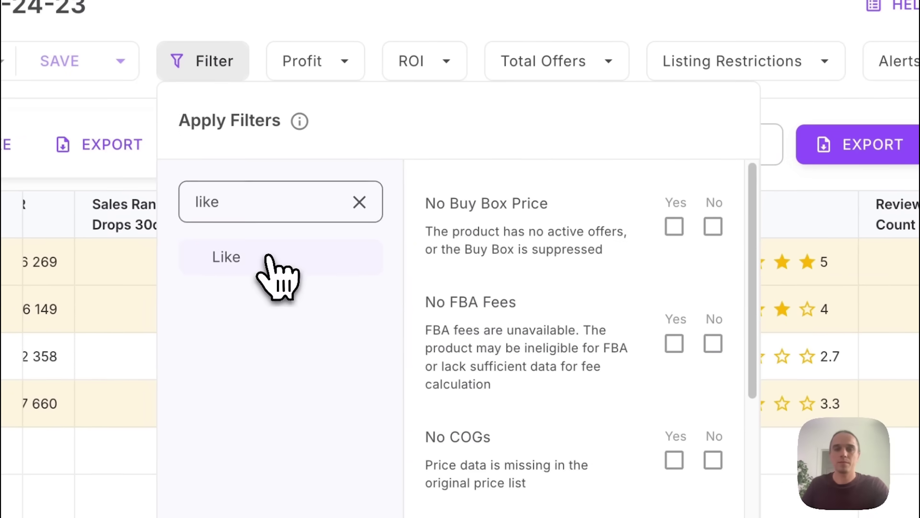
click(266, 259)
click(690, 209)
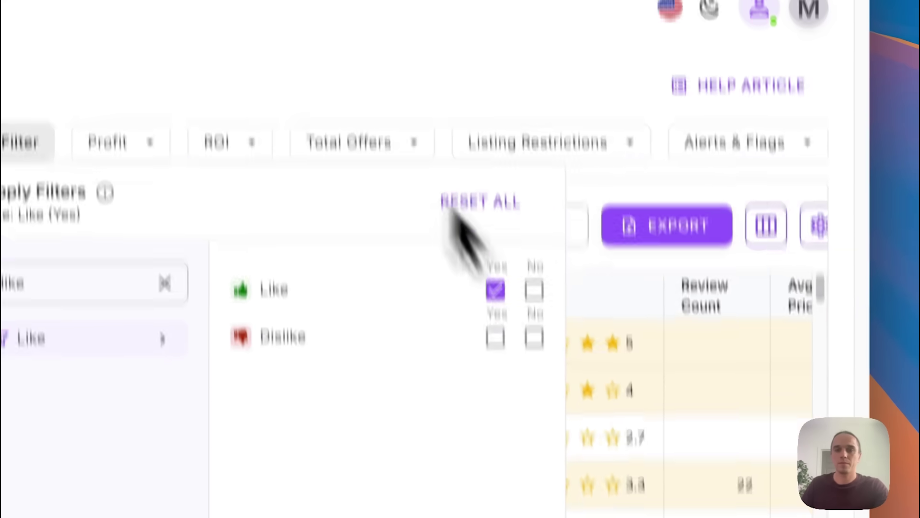
click(371, 100)
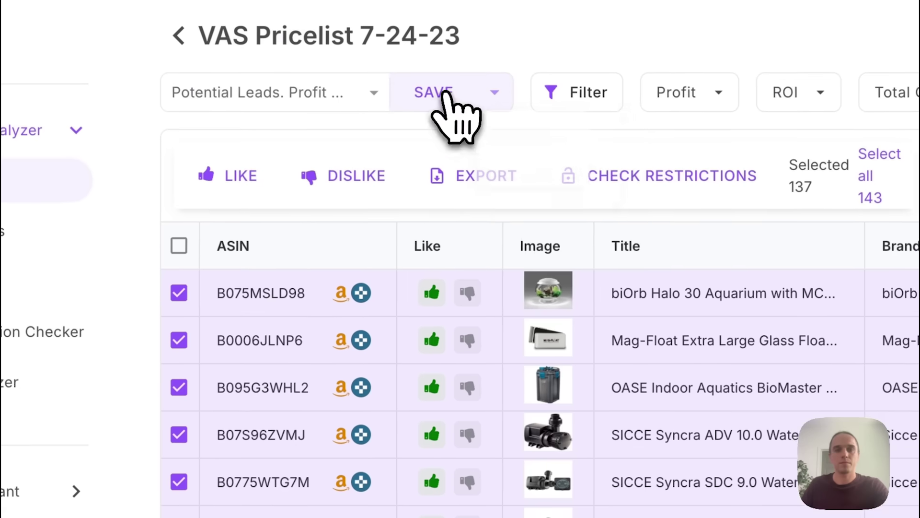
Step: Save the filter as a new view named 'Plants | Liked'
click(498, 99)
click(541, 188)
click(552, 200)
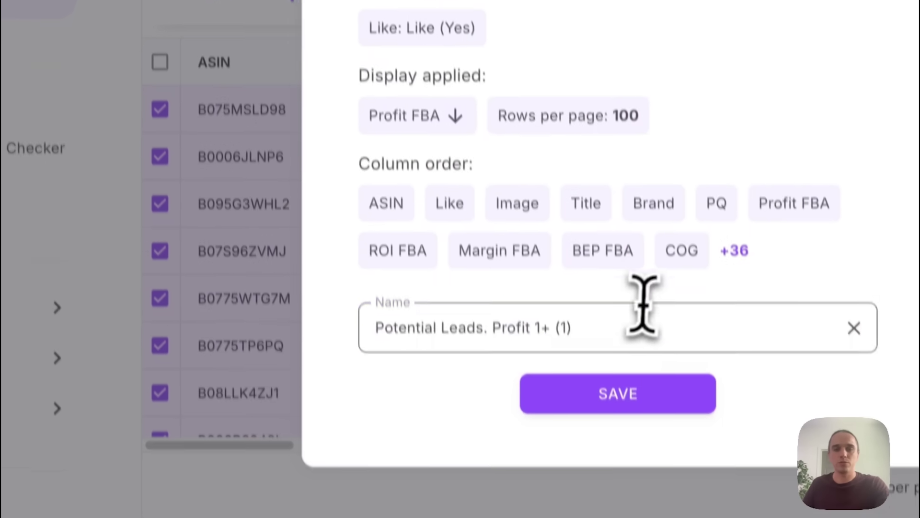
drag(669, 509, 353, 515)
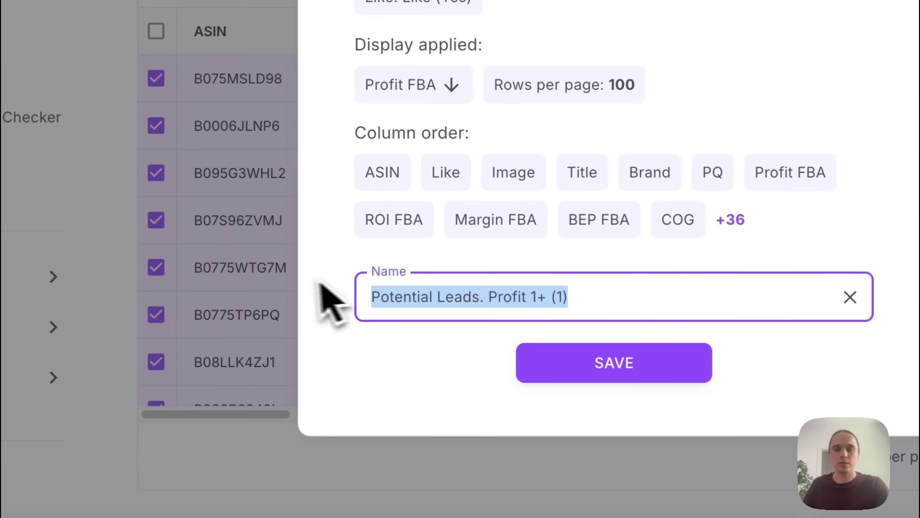
text(Plants | Liked)
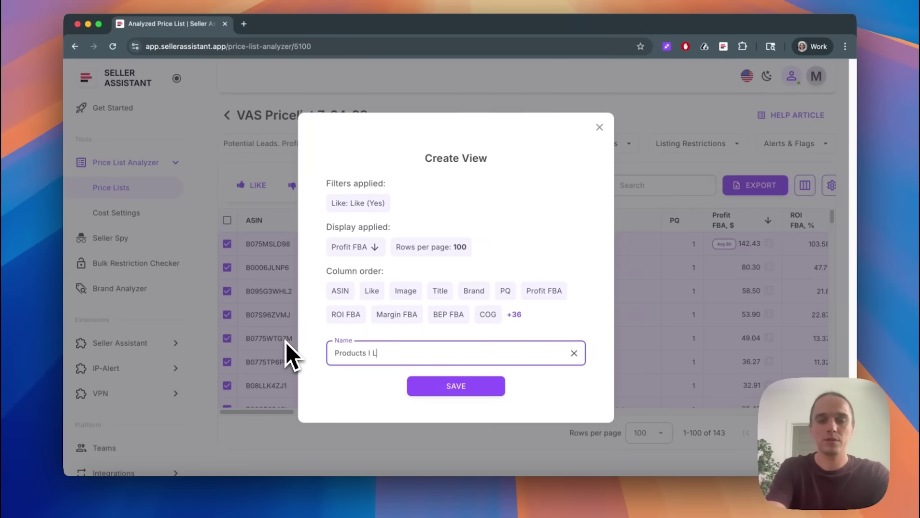
key(Return)
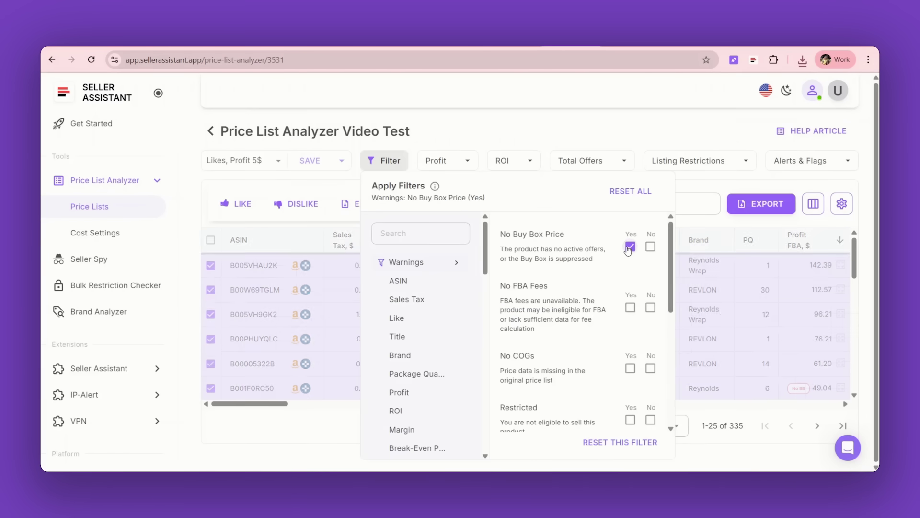
Step: Swap the No Buy Box Price warning filter for Approval Required Yes
click(630, 246)
scroll(629, 345, down, 2)
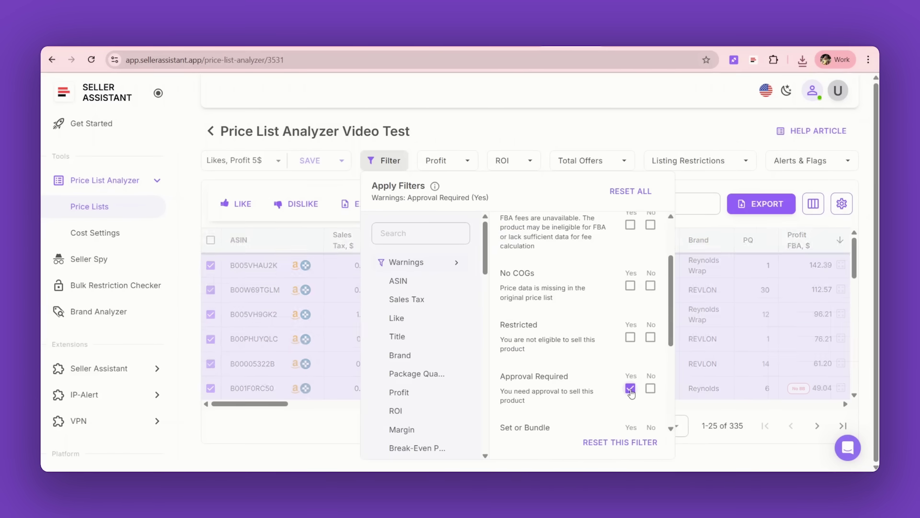
click(310, 160)
Step: Switch through the Likes, Profit 5$, No BB and Approval Required saved views
click(318, 143)
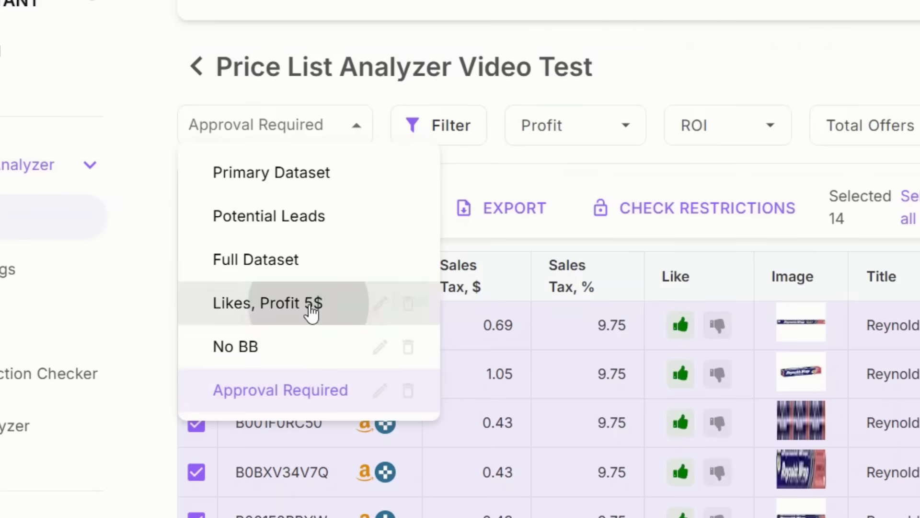
click(285, 279)
click(253, 144)
click(260, 317)
click(263, 120)
click(243, 396)
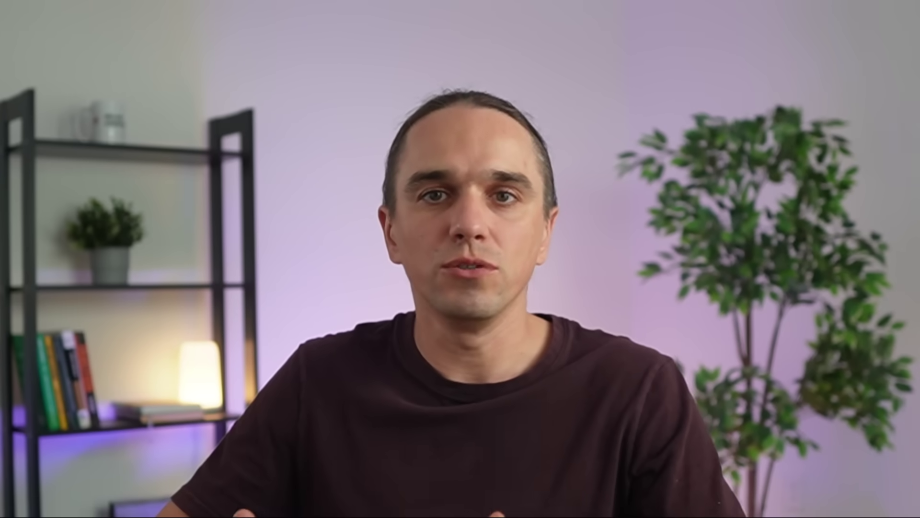